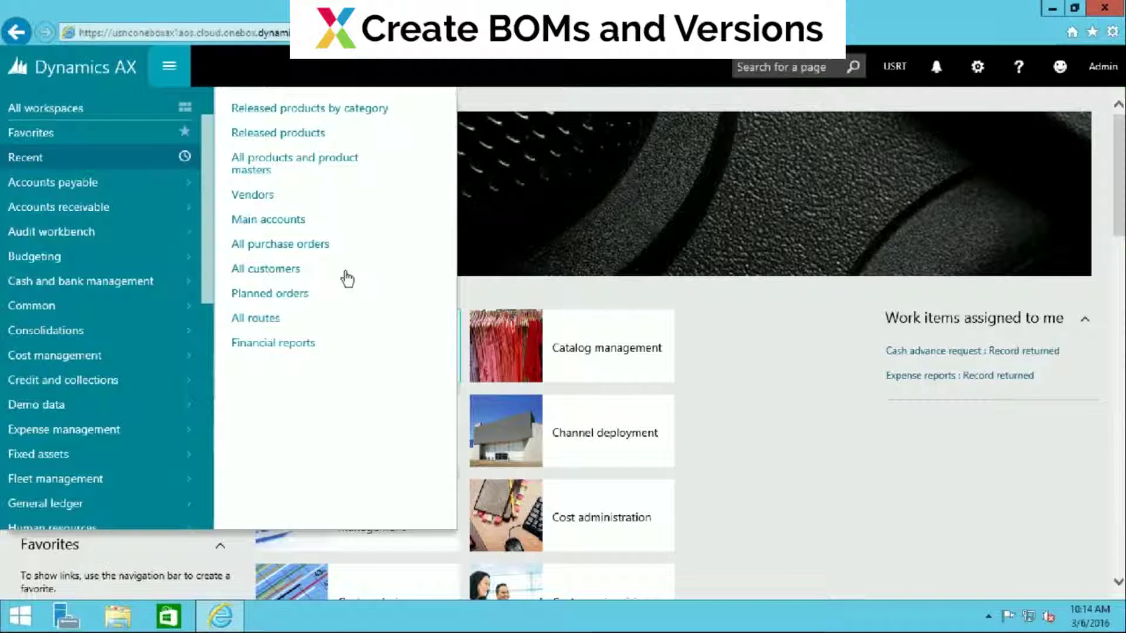
Filter released products by item number 'FP' to show only FP001, Complete PC Case.
left_click(302, 143)
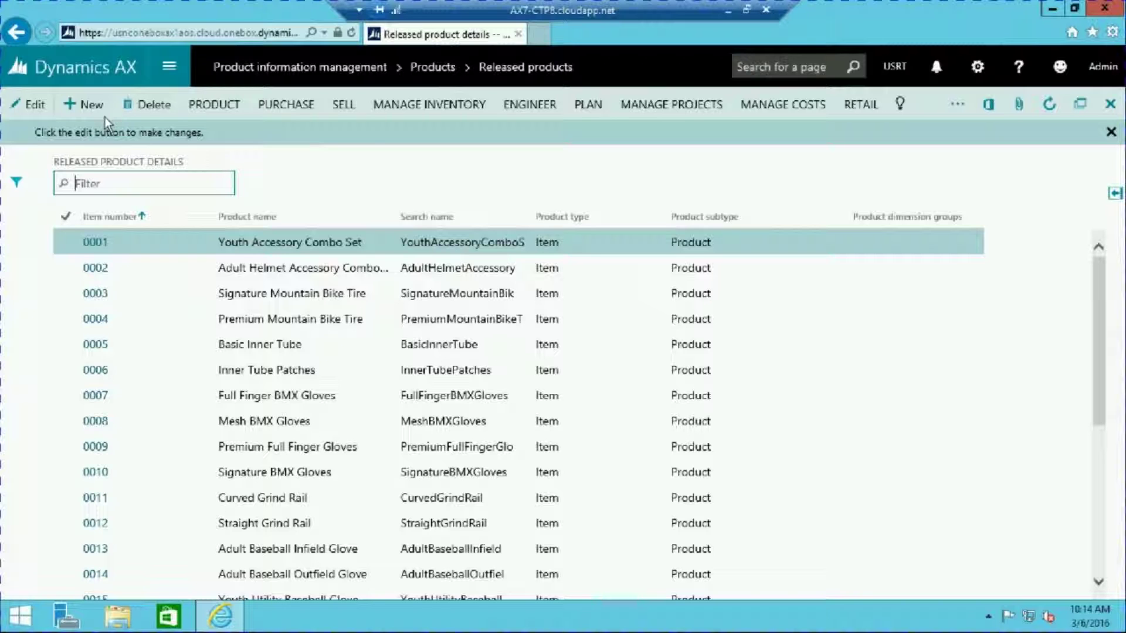
type("F")
type("P")
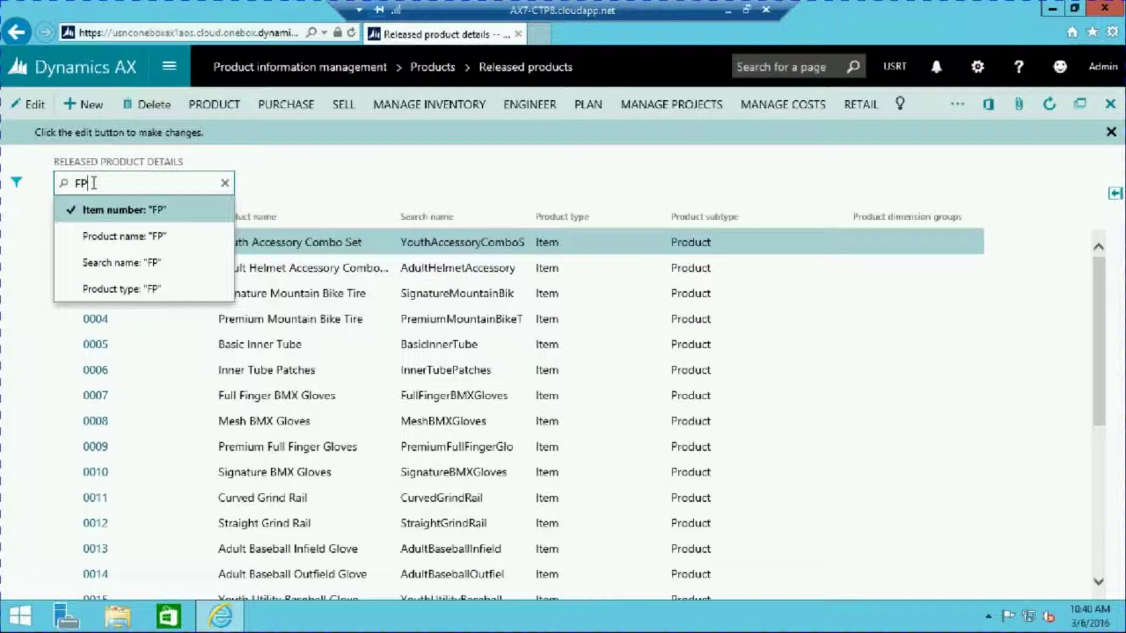
key("Return")
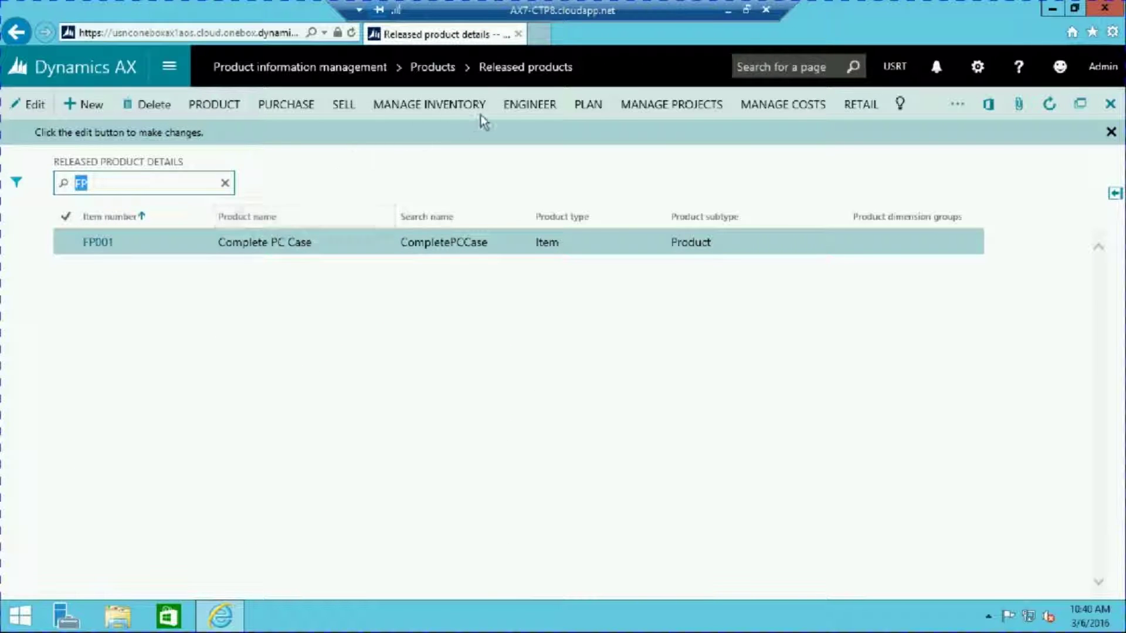
left_click(530, 109)
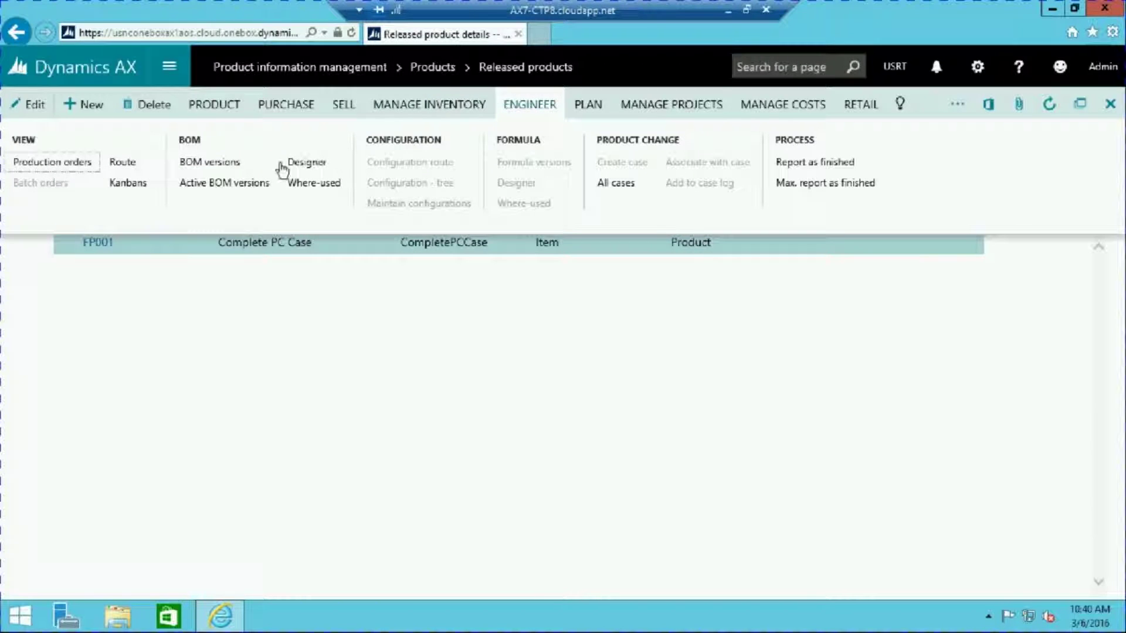
Start a new BOM for FP001 with BOM number FP0001_B001 and name PC BOM V001.
left_click(224, 168)
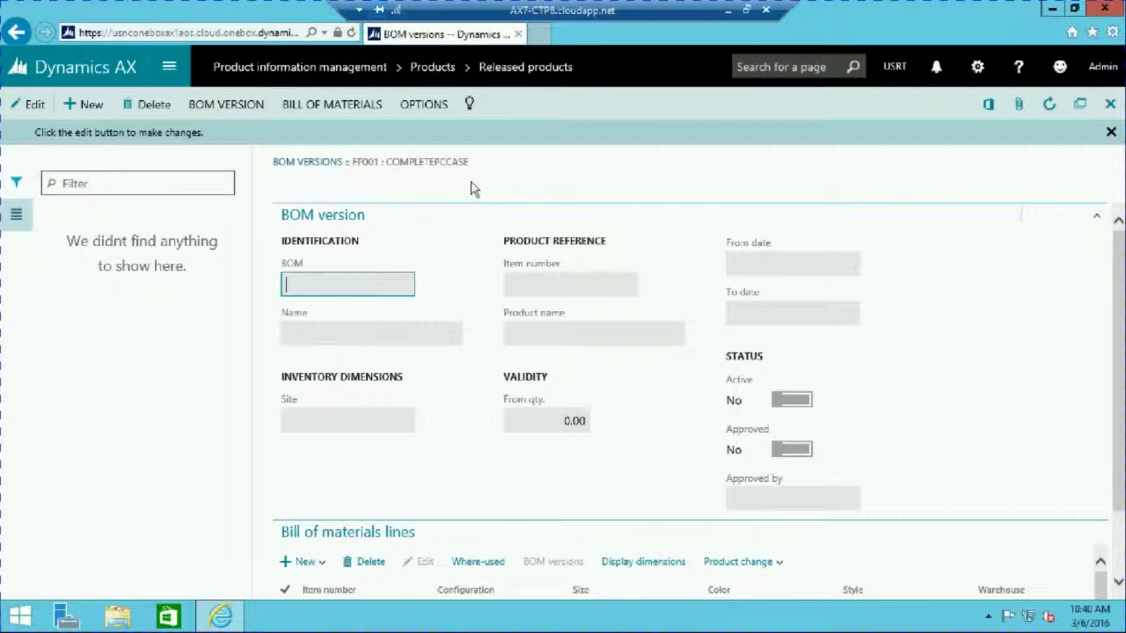
left_click(328, 106)
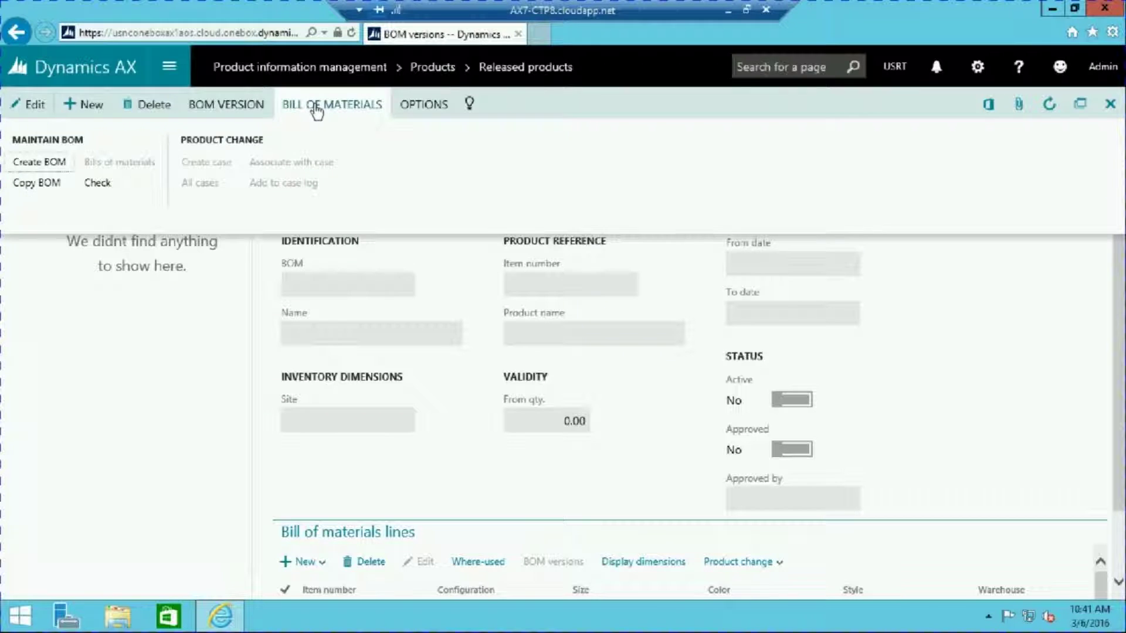
left_click(49, 165)
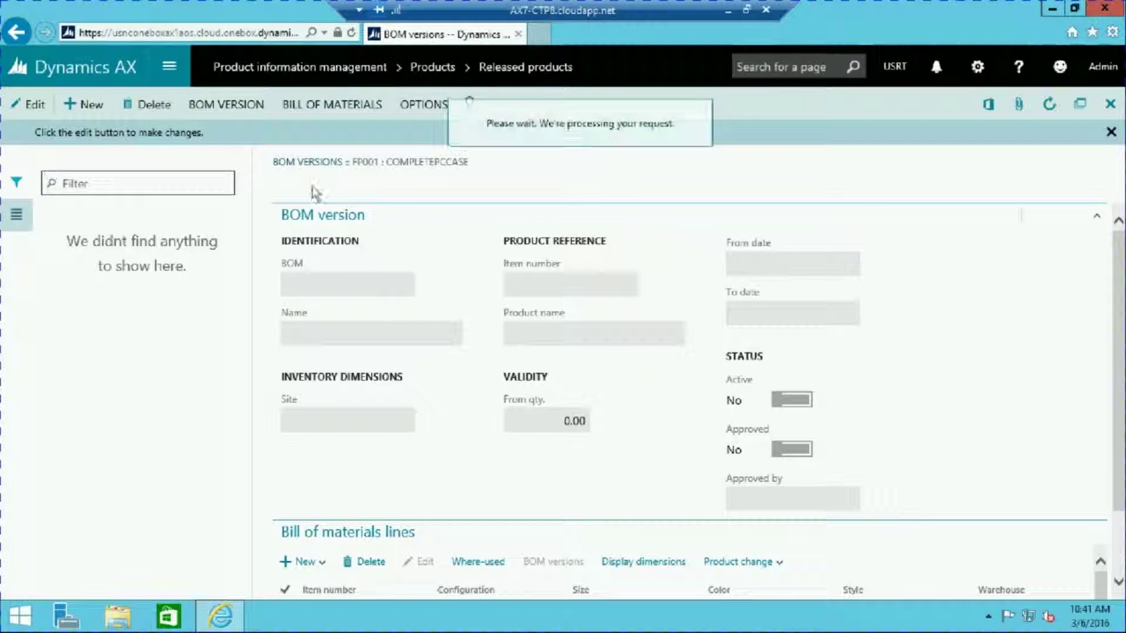
type("FP0001_B")
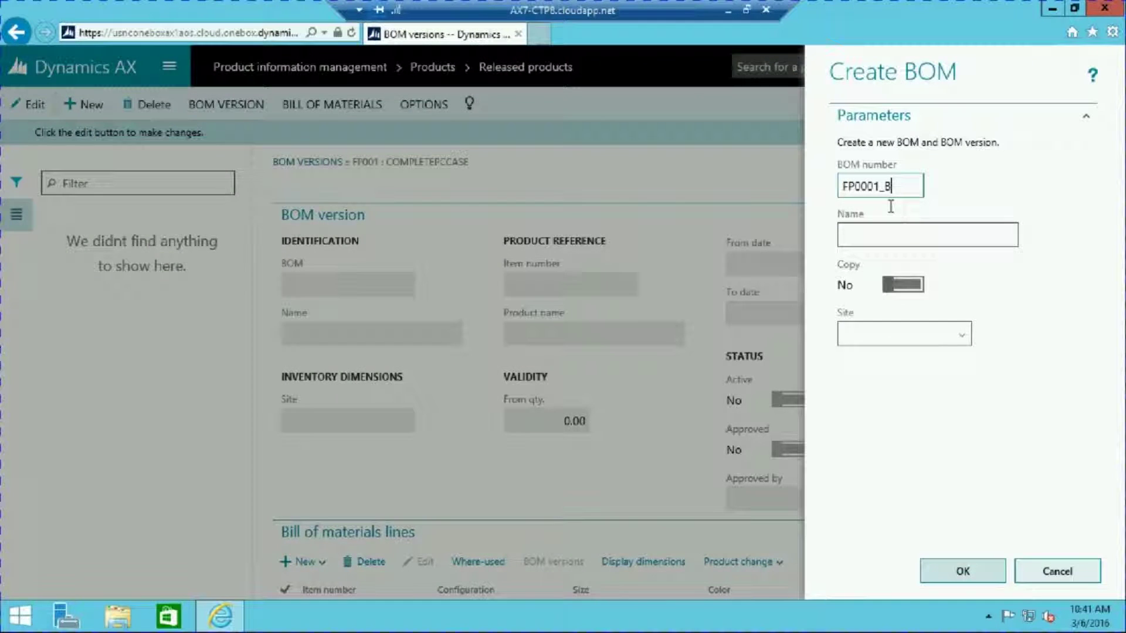
type("001")
key("Tab")
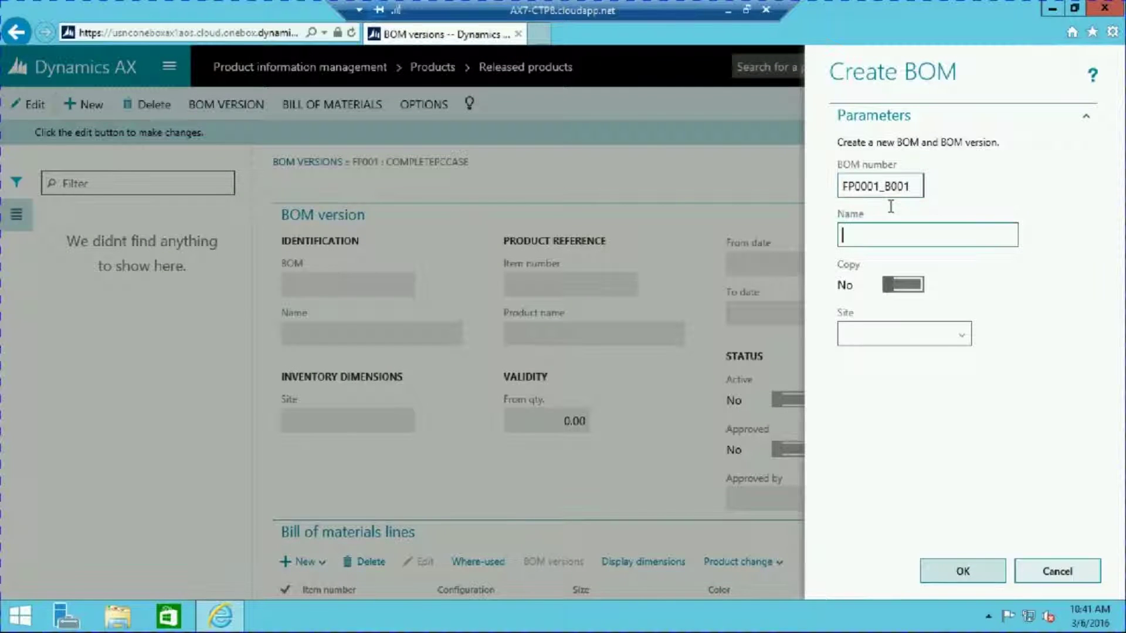
type("PC BOM V001")
key("Tab")
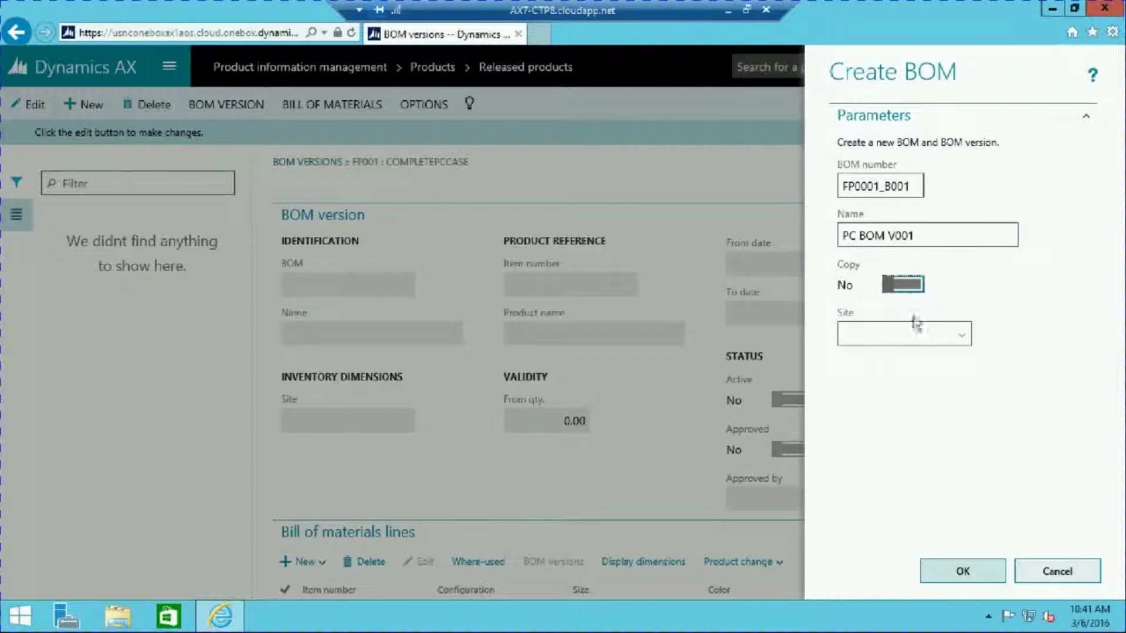
Confirm BOM FP0001_B001, add an RM001 bill of materials line, and save the lines.
left_click(964, 580)
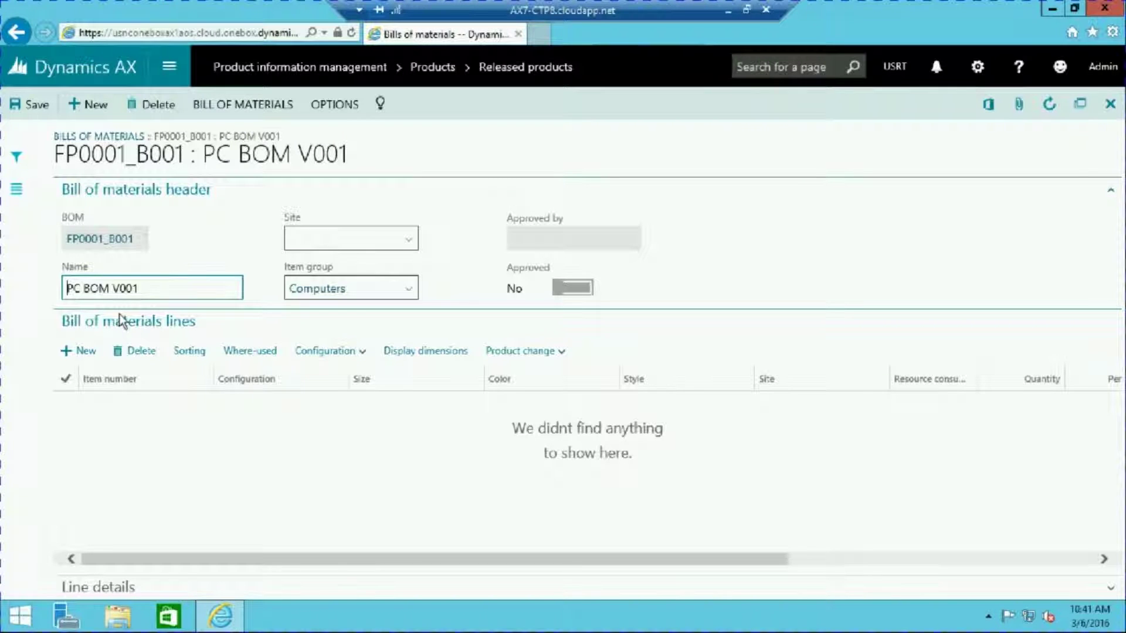
left_click(81, 354)
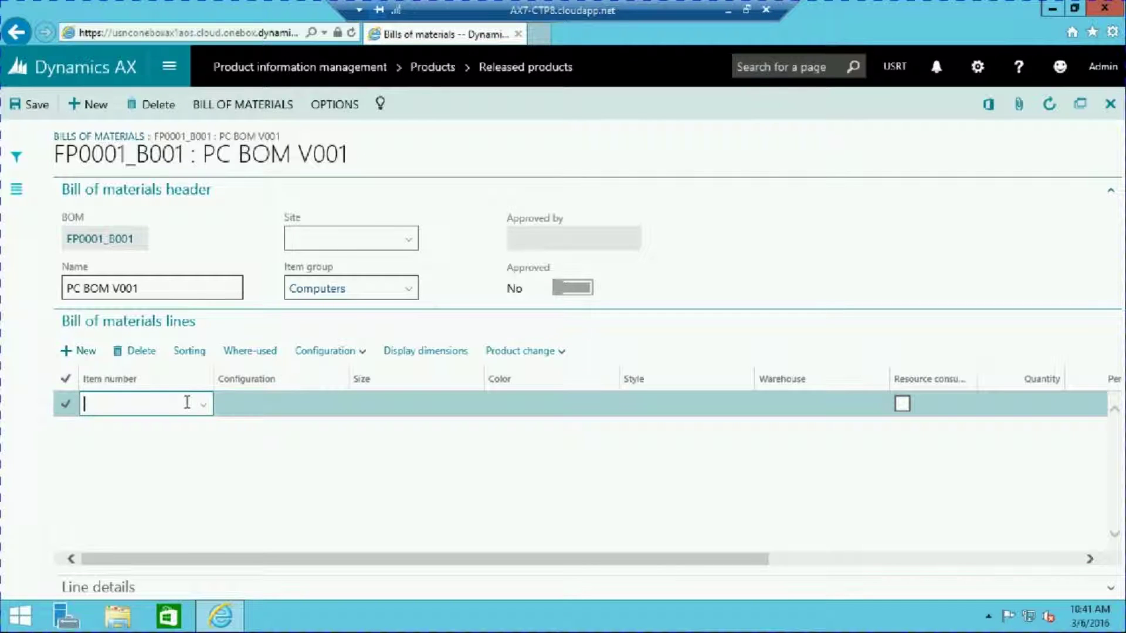
type("RM001")
key("Tab")
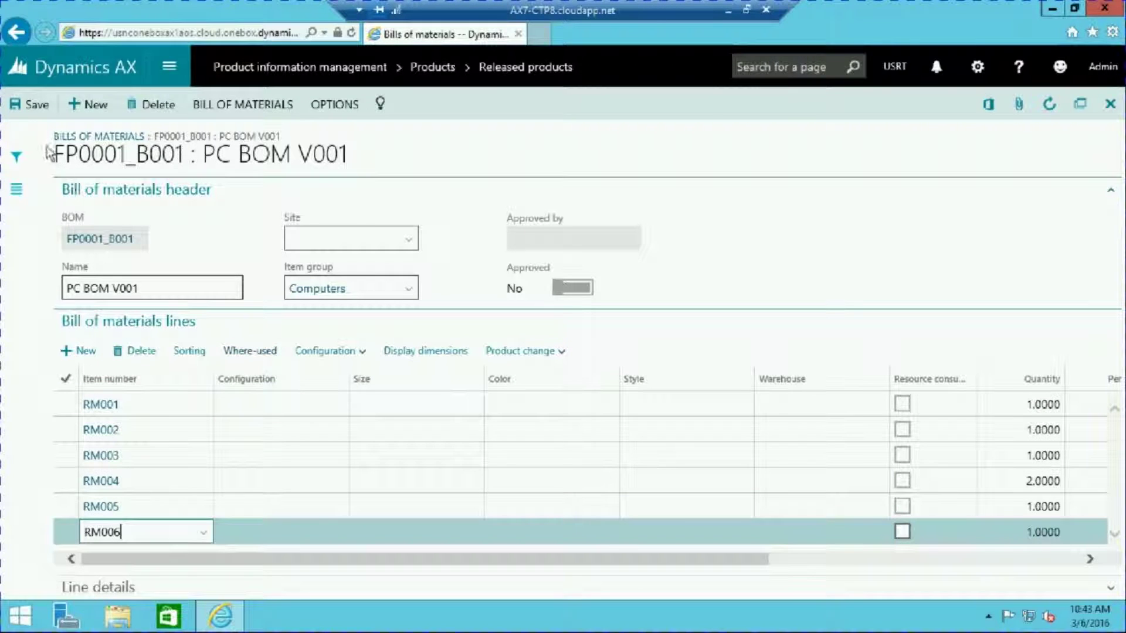
left_click(33, 106)
left_click(1112, 107)
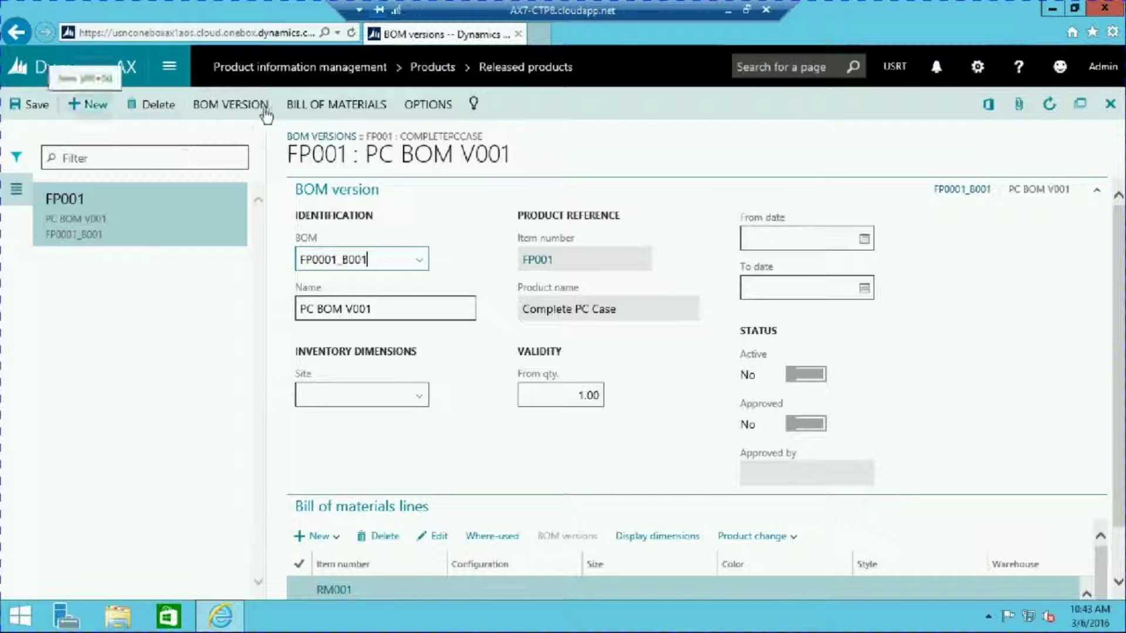
Create a second FP001 BOM numbered FP0001_B002 and named PC BOM V002.
left_click(318, 110)
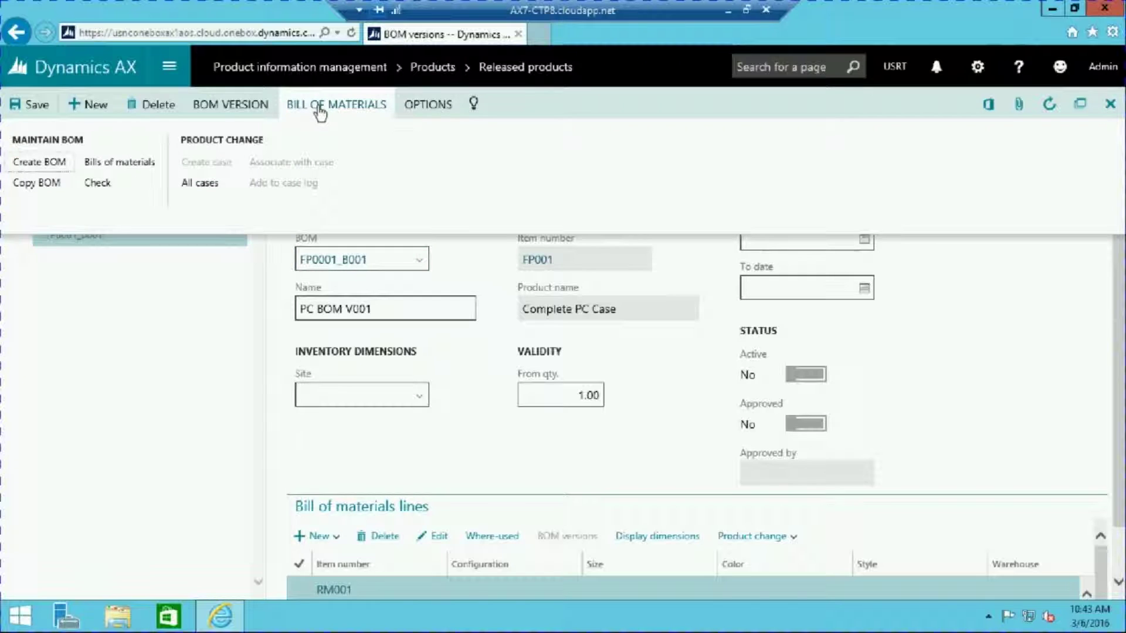
left_click(54, 166)
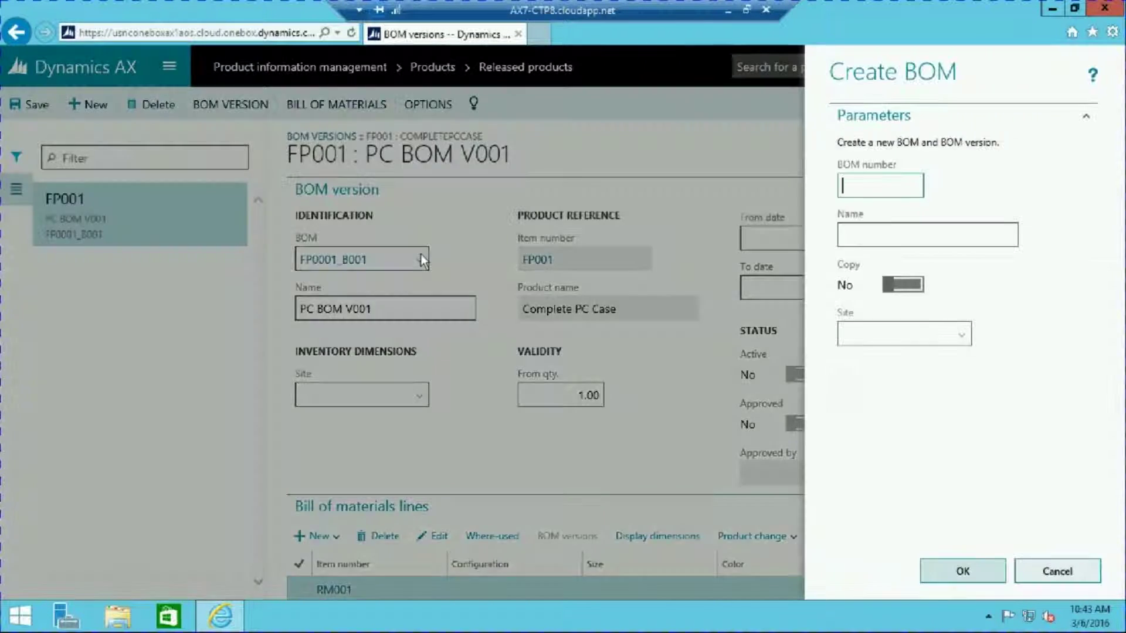
type("FP0001_B002")
key("Tab")
type("PC BOM V002")
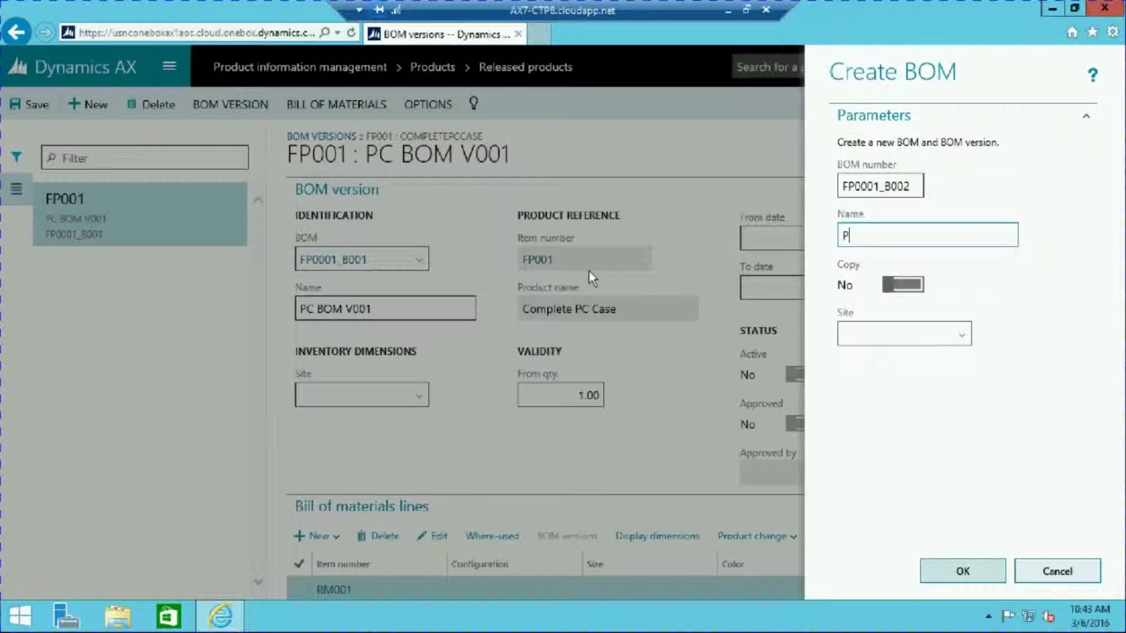
left_click(962, 571)
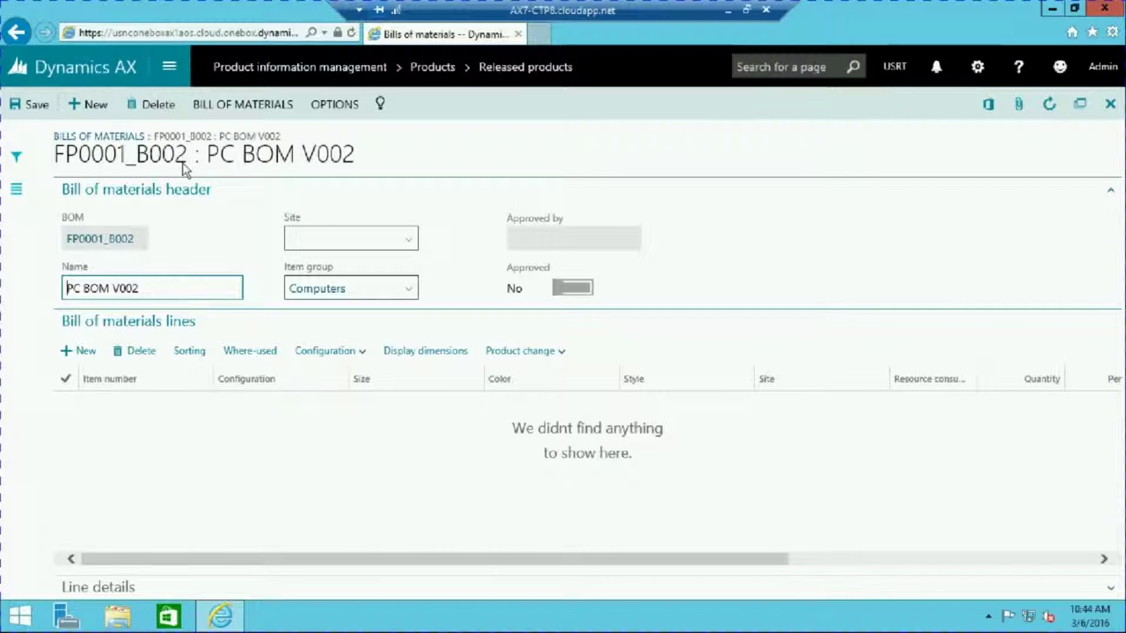
Copy lines from FP001's BOM FP0001_B001 into FP0001_B002, bringing in RM001–RM006.
left_click(251, 105)
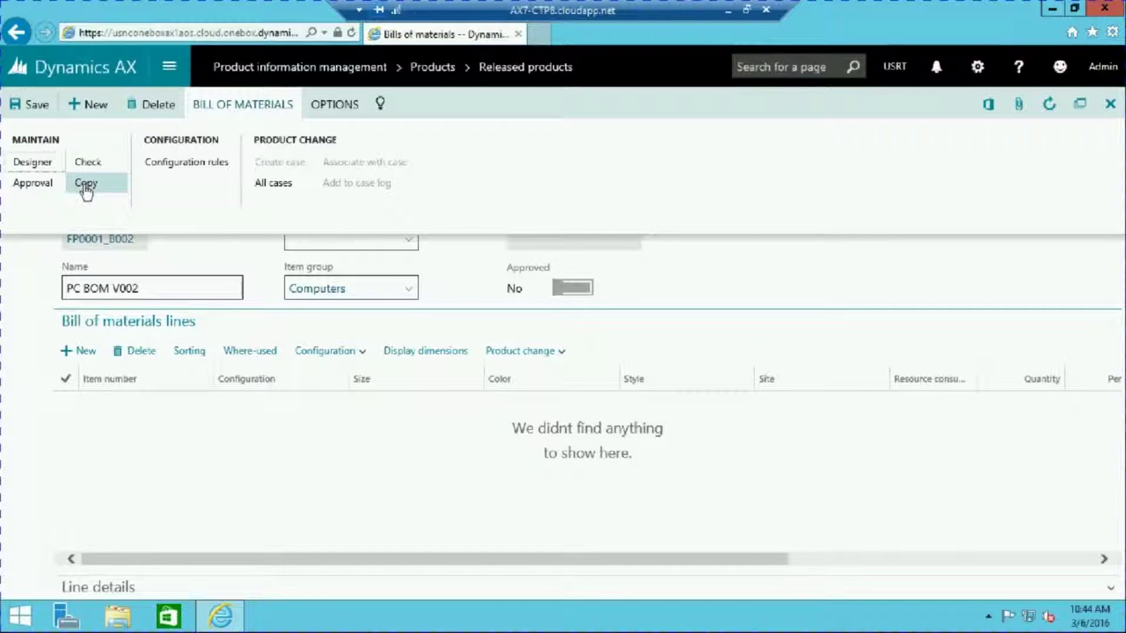
left_click(86, 183)
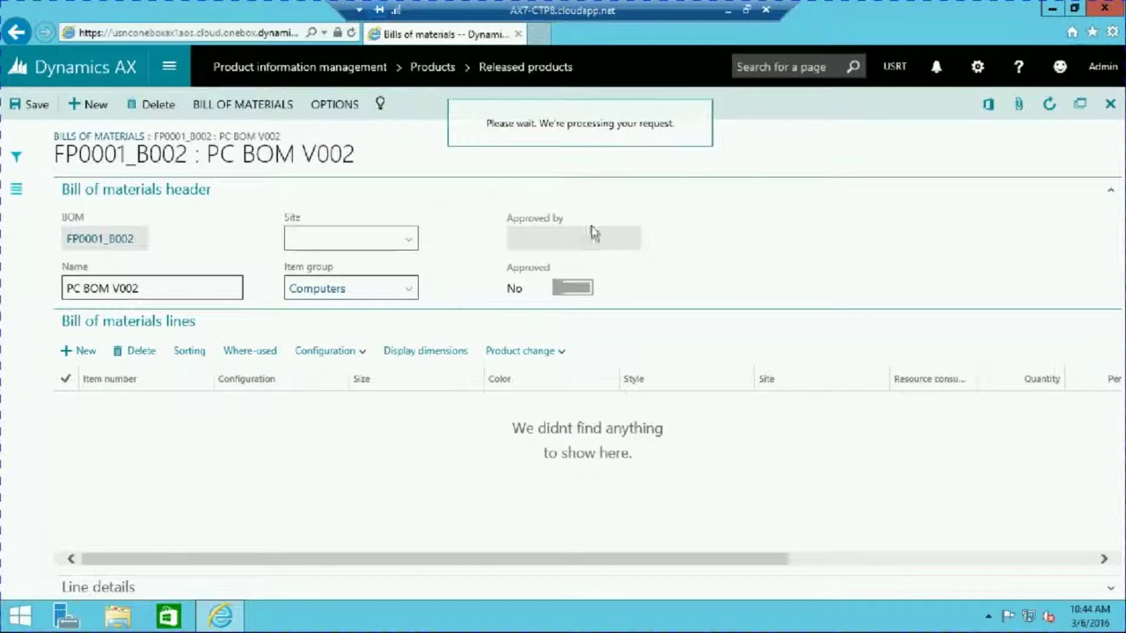
type("F")
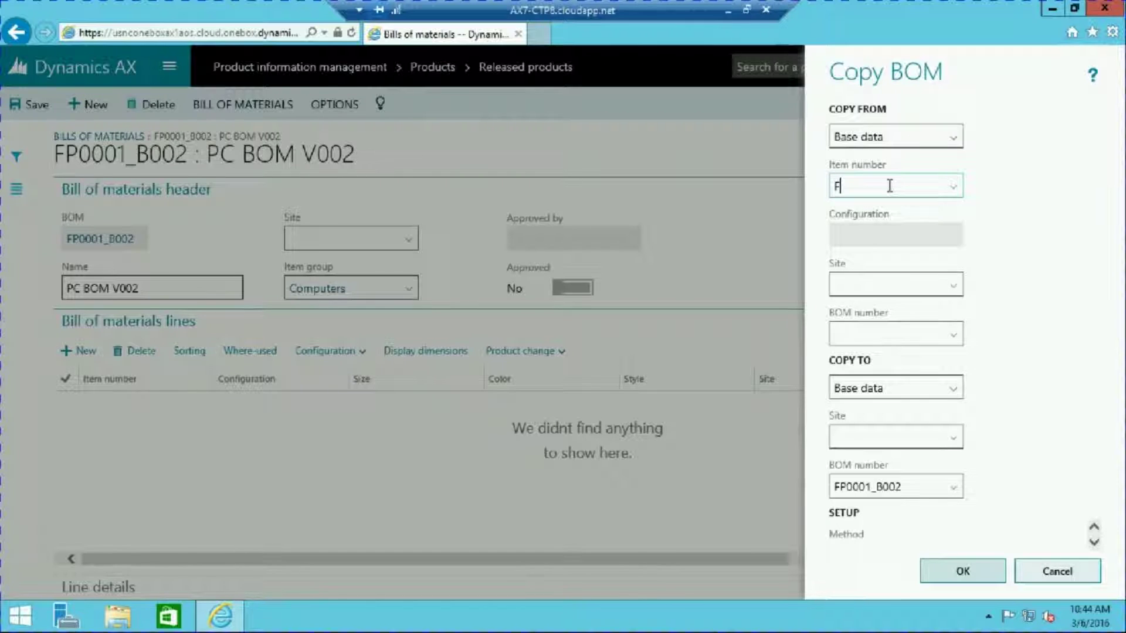
type("P000")
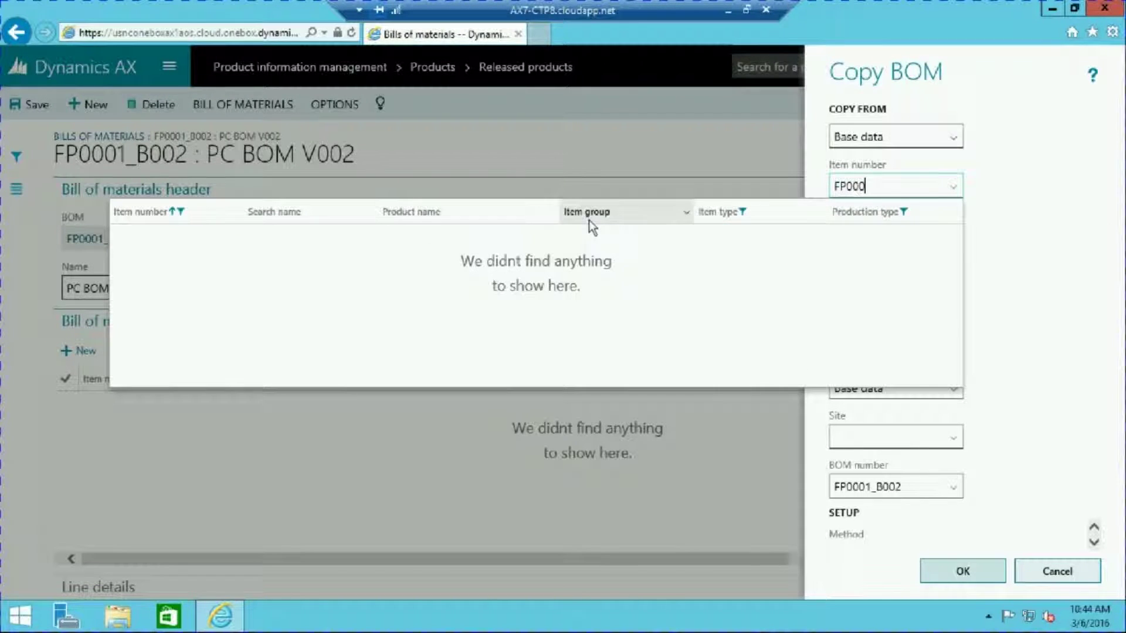
key("BackSpace")
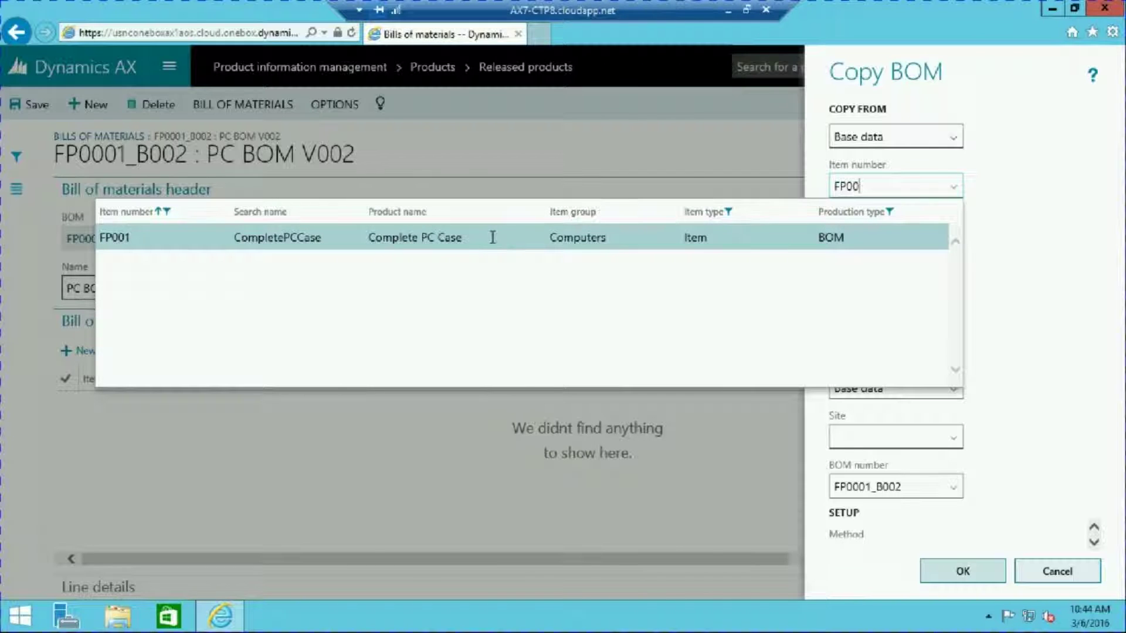
left_click(492, 237)
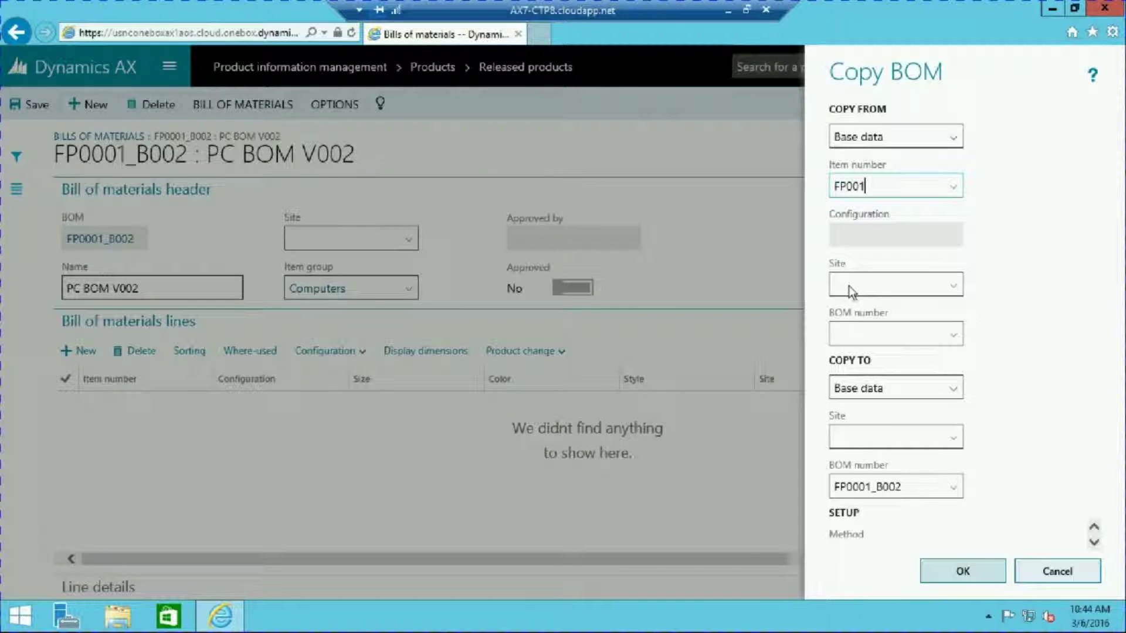
left_click(866, 333)
type("F")
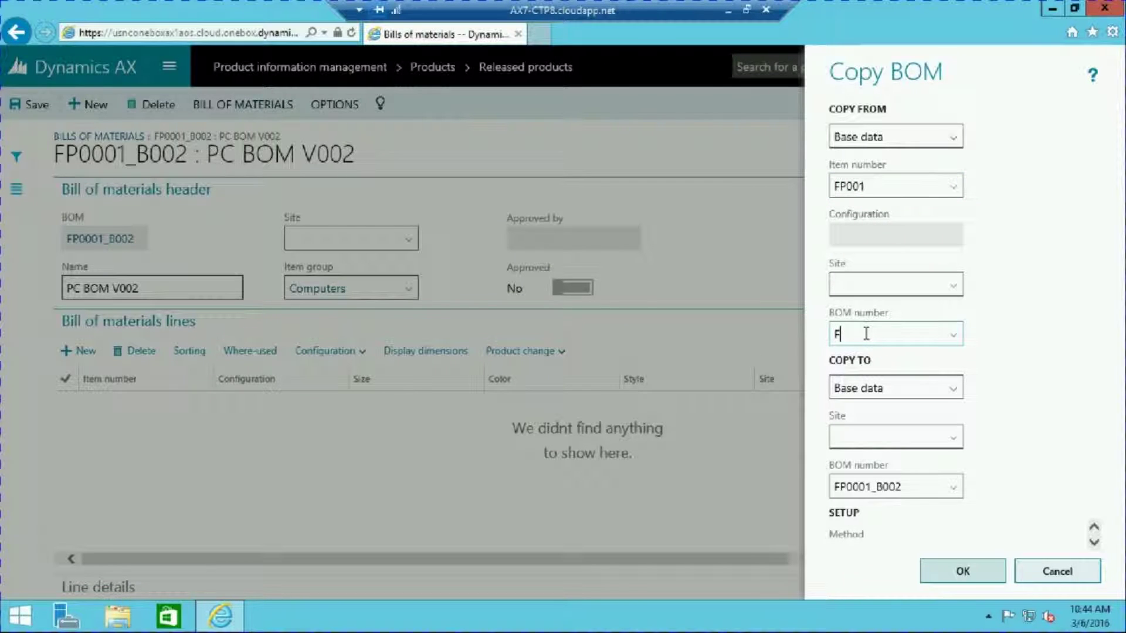
type("P000")
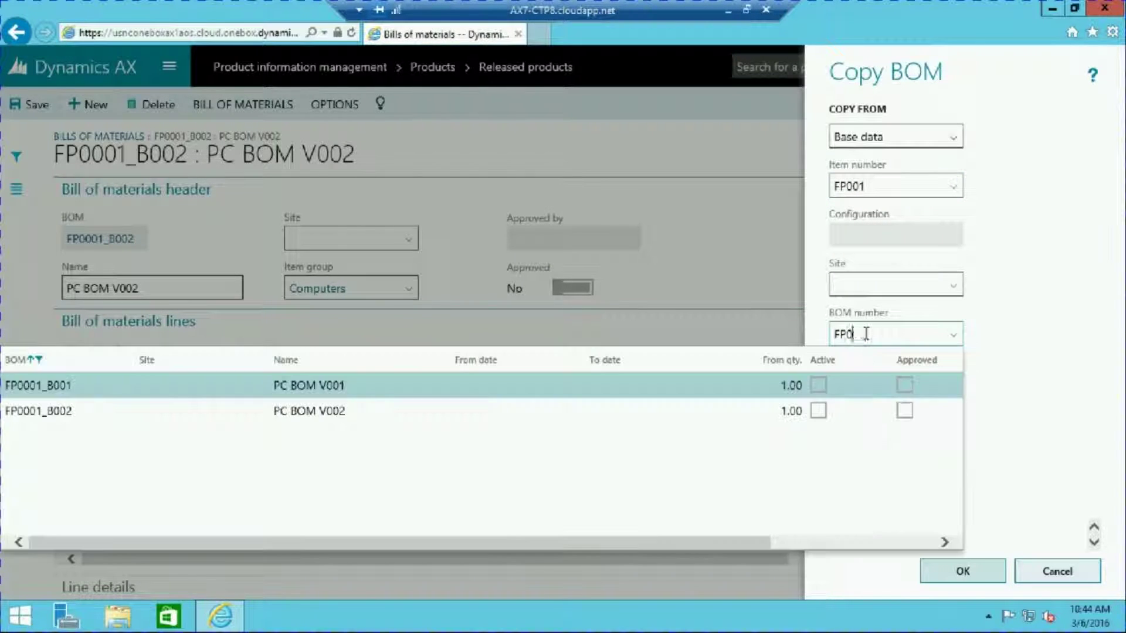
left_click(29, 387)
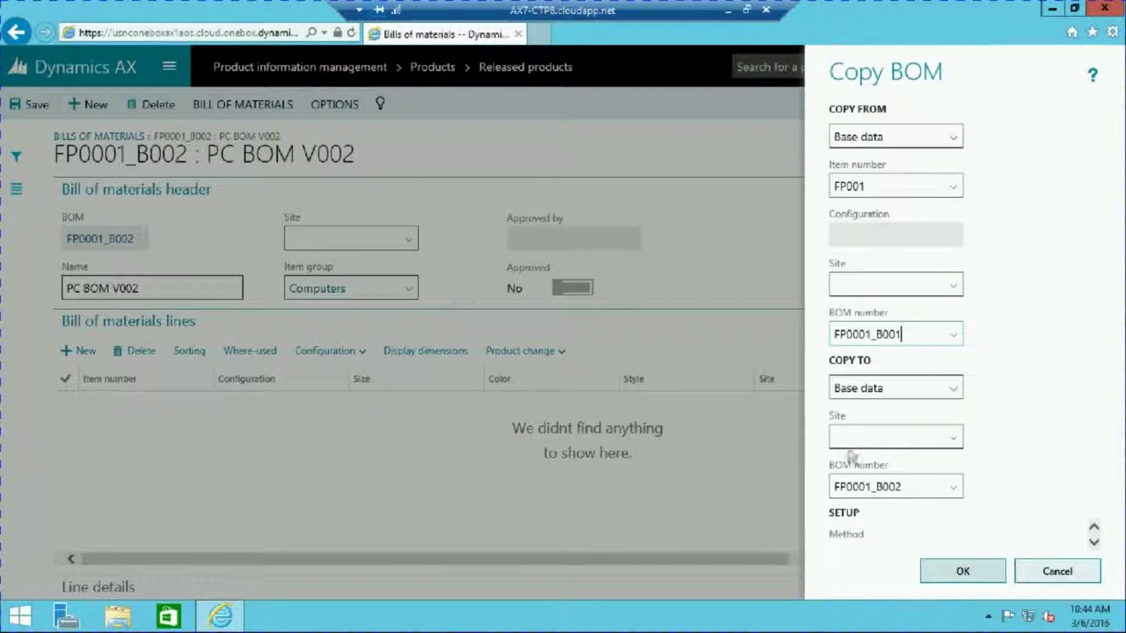
left_click(947, 571)
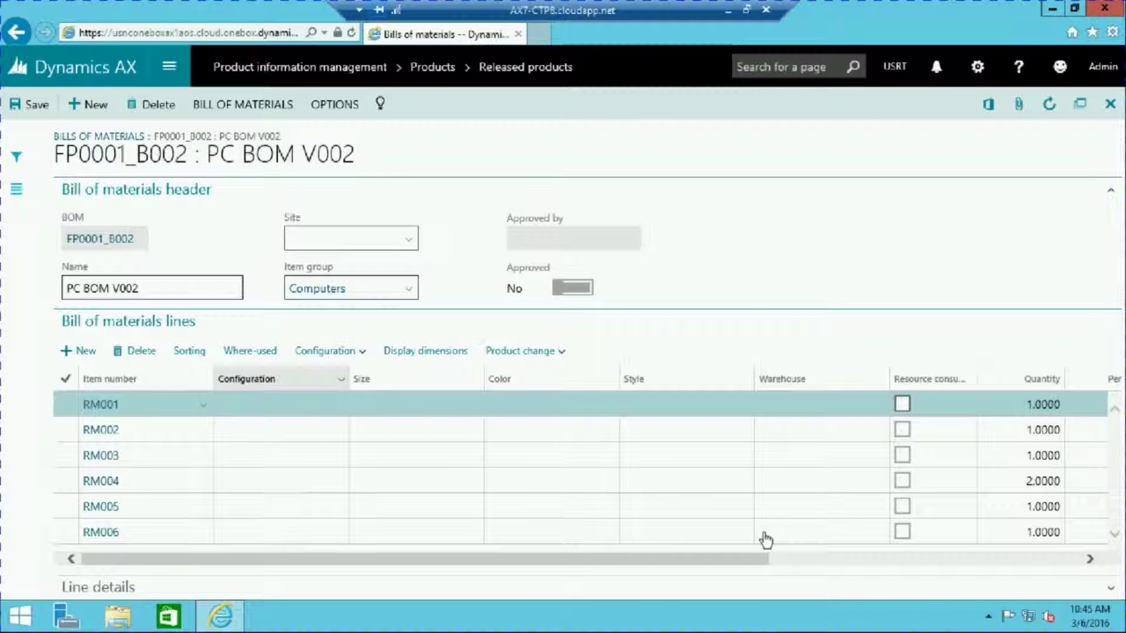
Change RM004's quantity from 2 to 1.
left_click(1026, 481)
left_click_drag(1024, 481, 1108, 478)
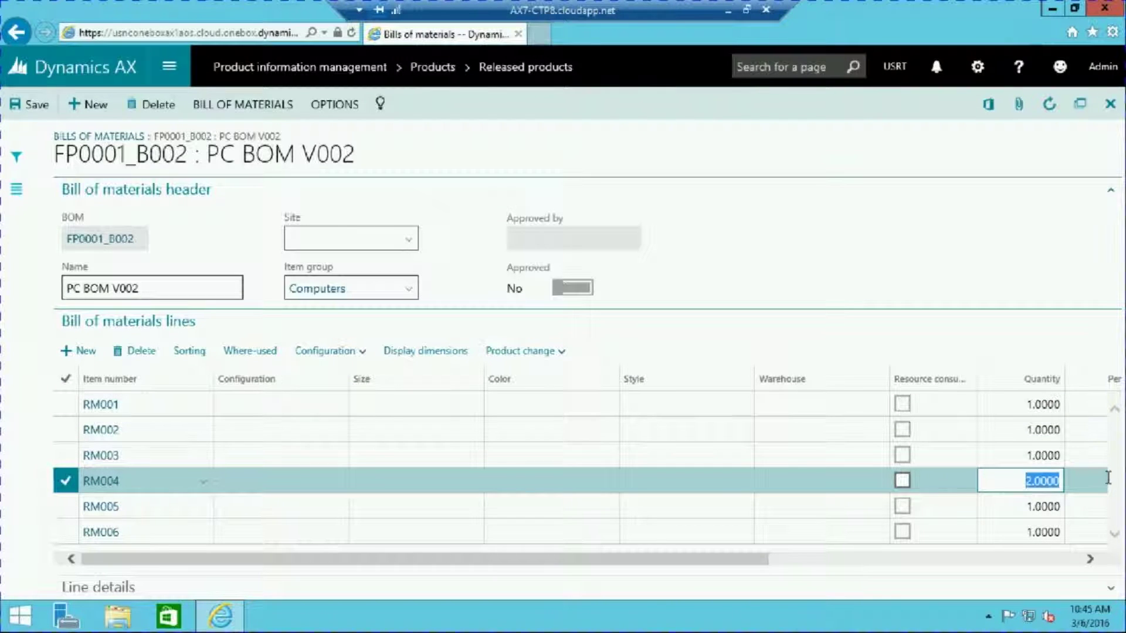
type("1")
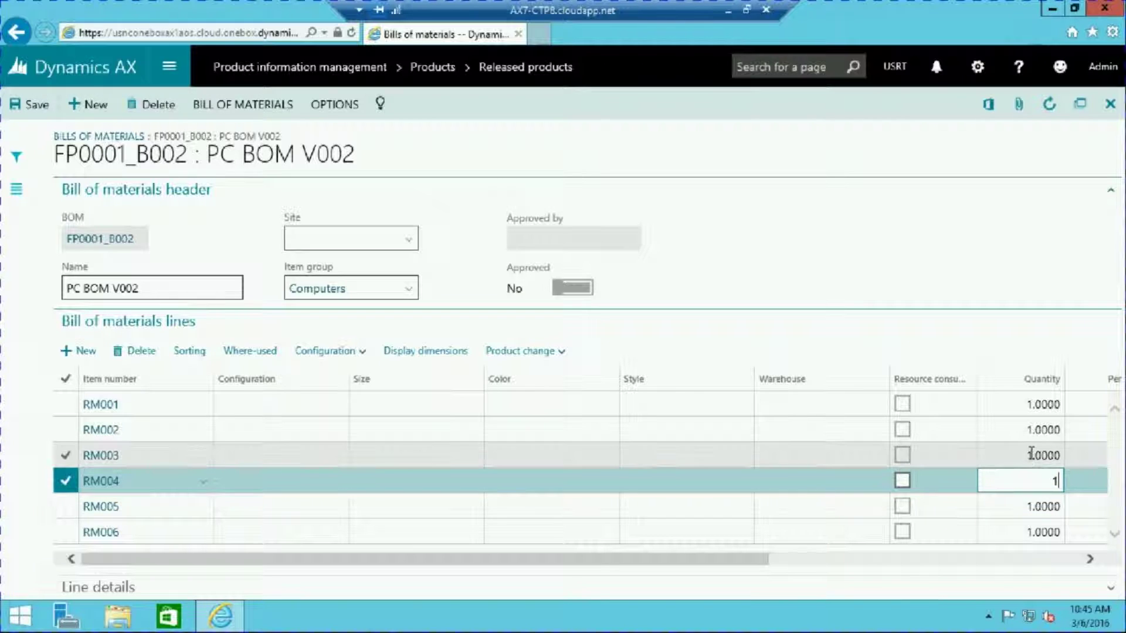
key("Up")
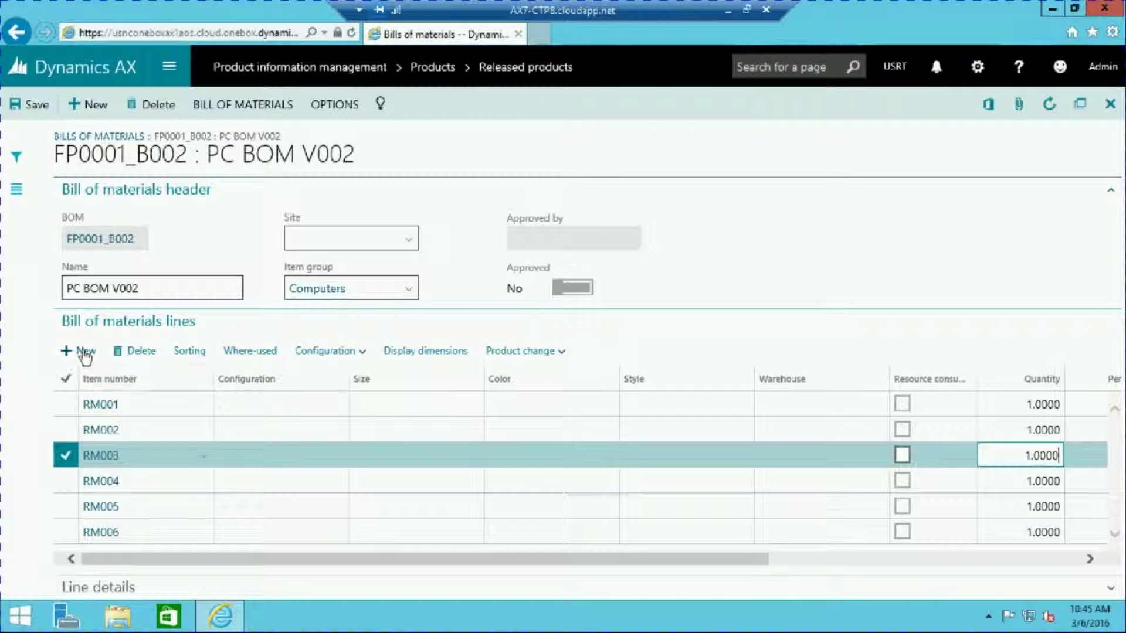
Add a new RM007 line after RM003.
left_click(85, 353)
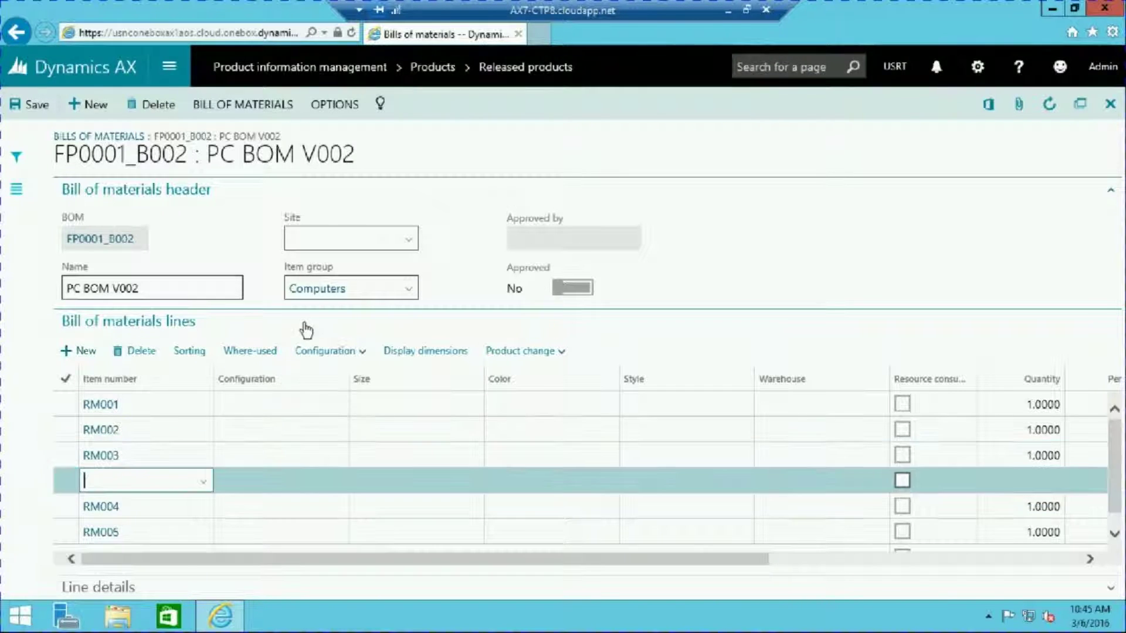
type("R")
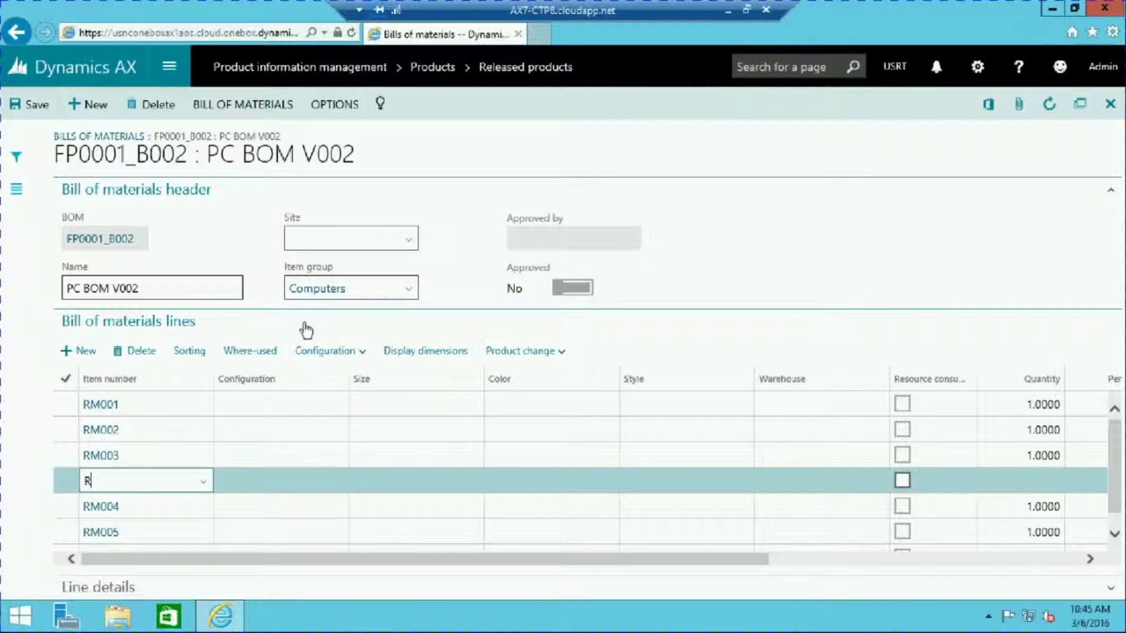
type("M007")
key("Tab")
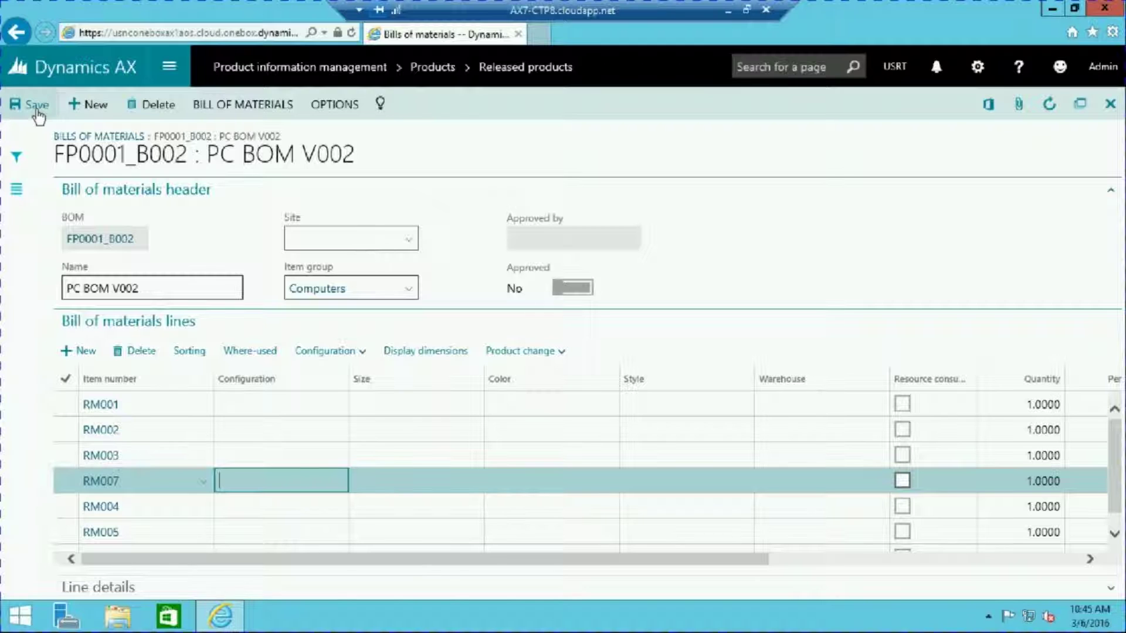
Rename BOM version FP0001_B002 to 'PC BOM V002 - W DVD' and save it.
left_click(1110, 107)
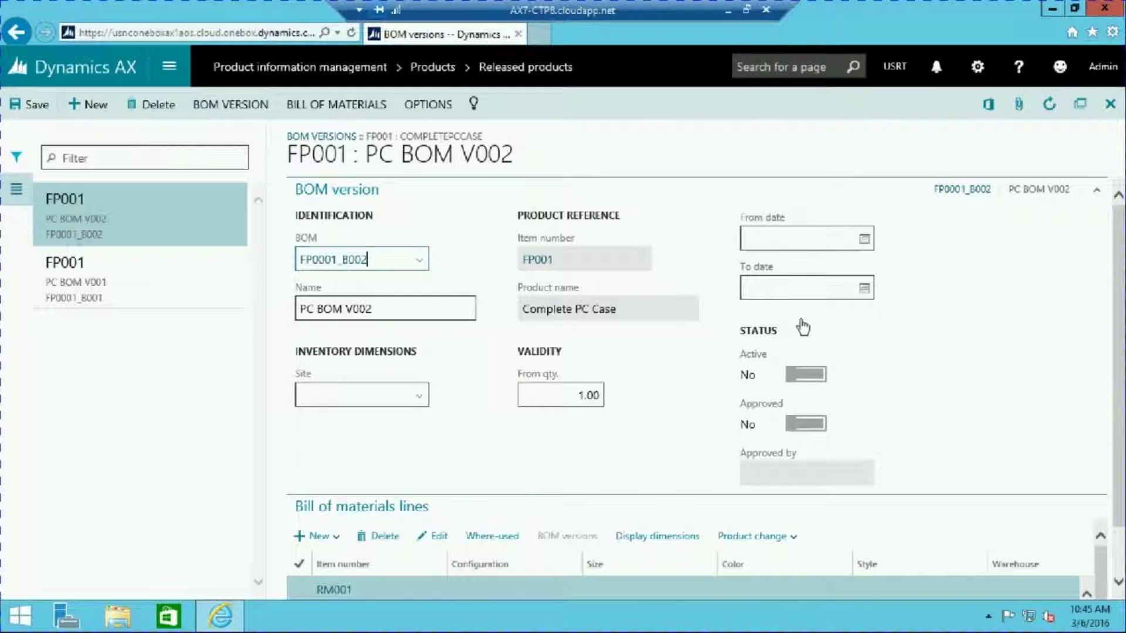
left_click(380, 308)
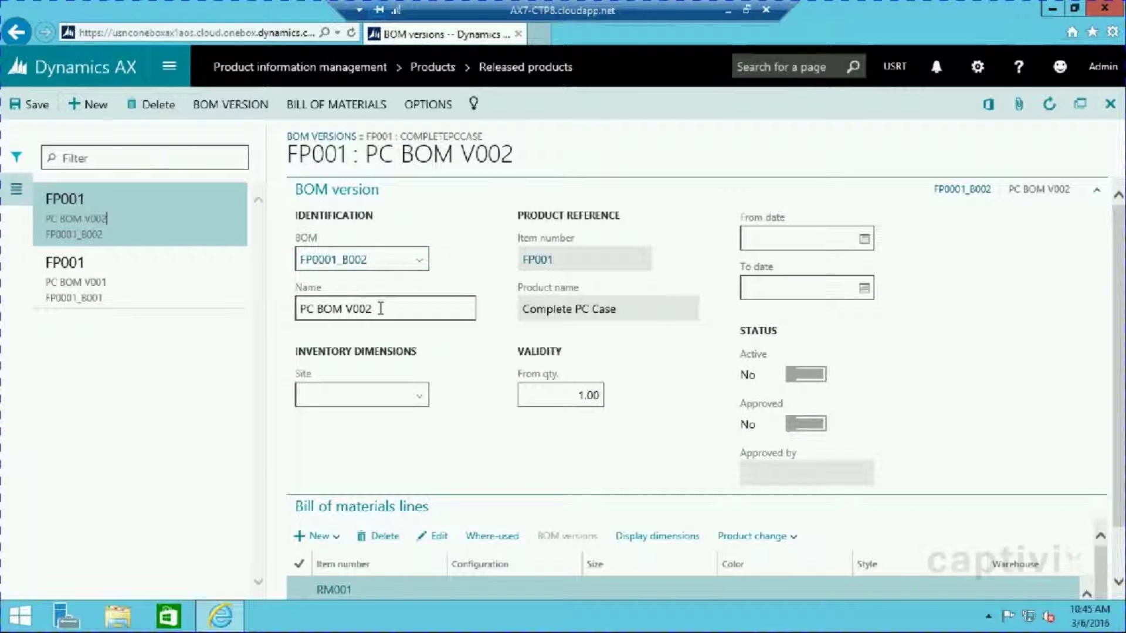
type("-")
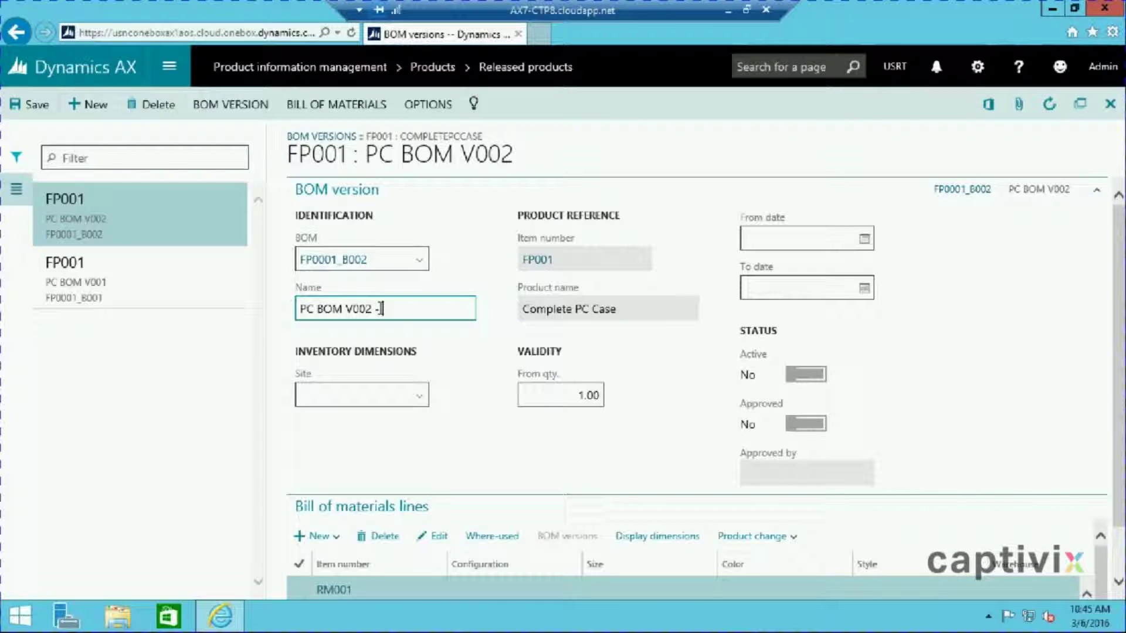
type(" W DVD")
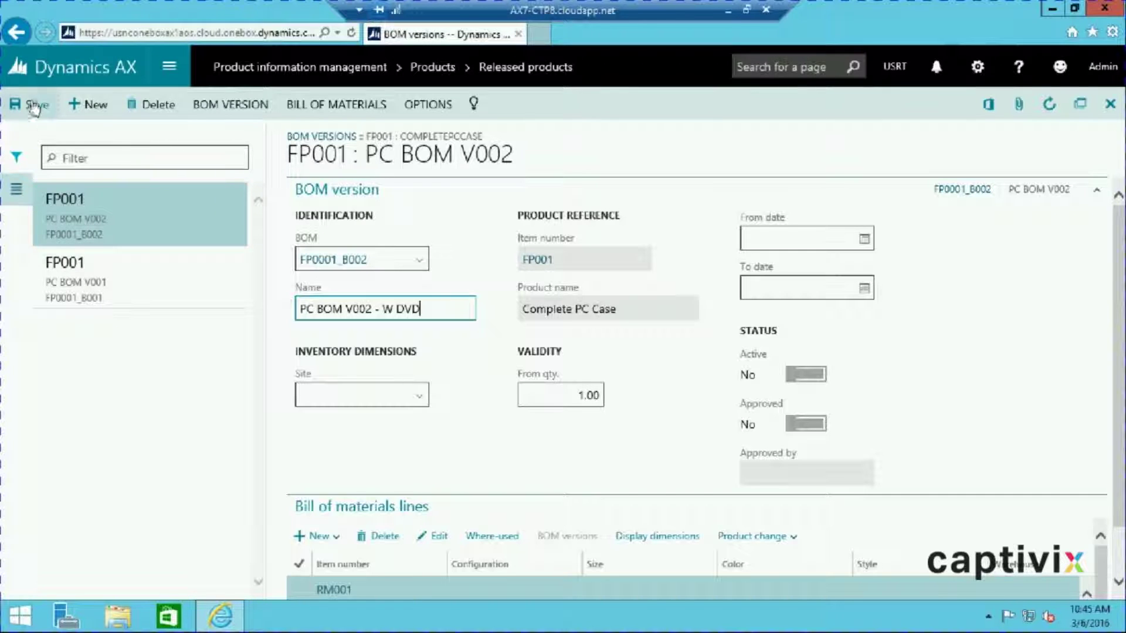
left_click(34, 106)
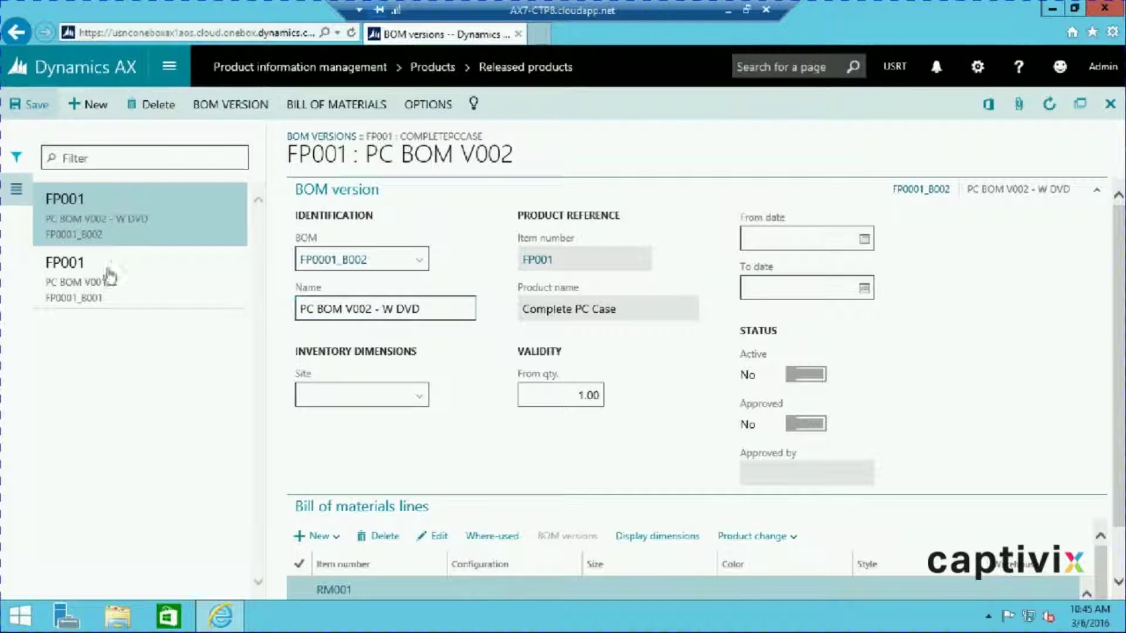
Select the FP001 PC BOM V001 entry in the BOM versions list.
left_click(95, 286)
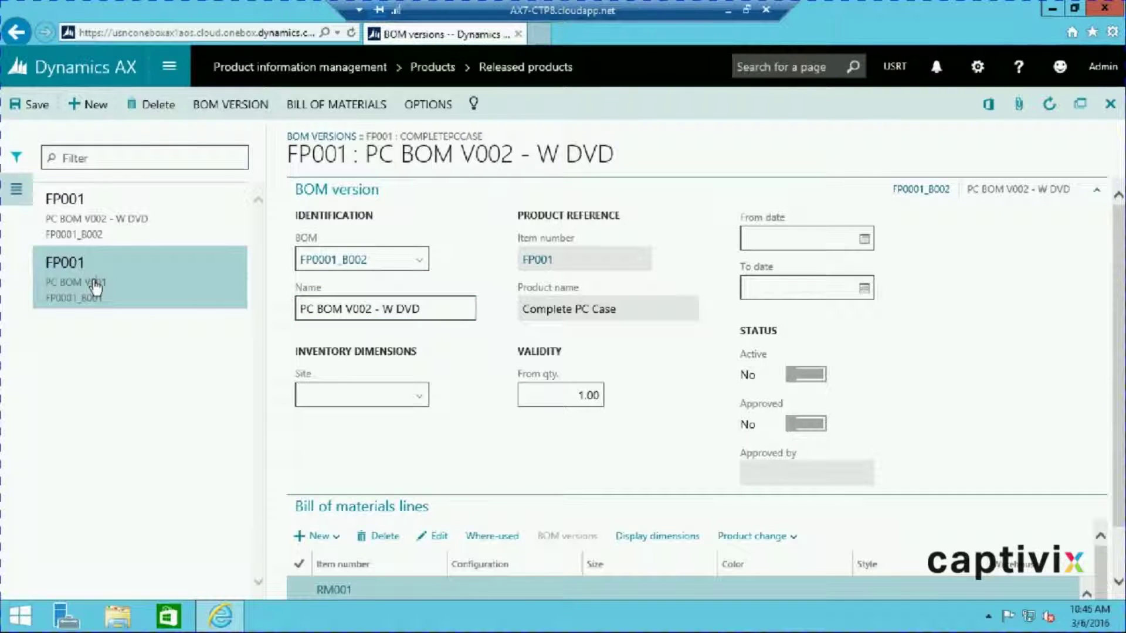